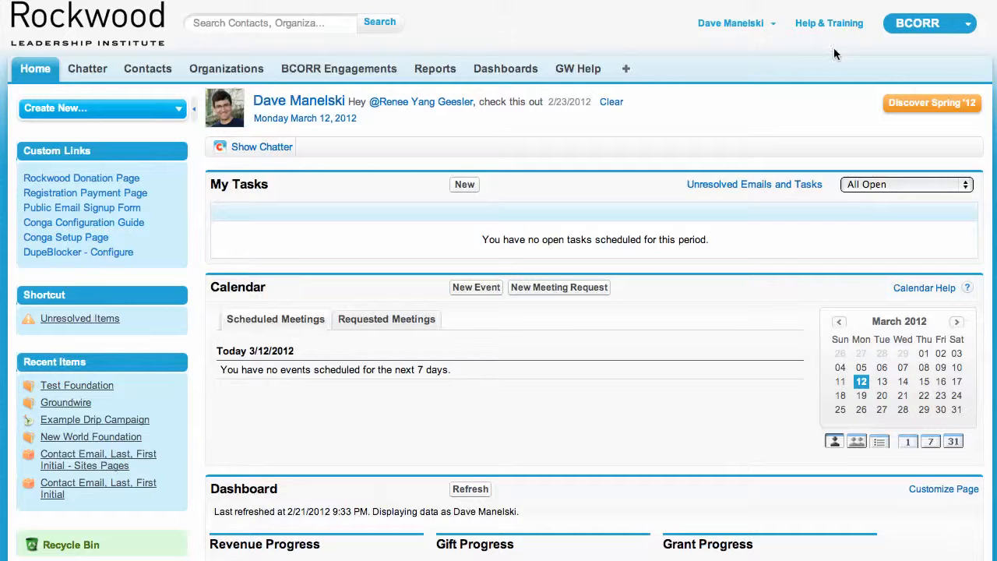
Open the Test Foundation organization record.
left_click(926, 26)
left_click(72, 385)
mouse_move(72, 387)
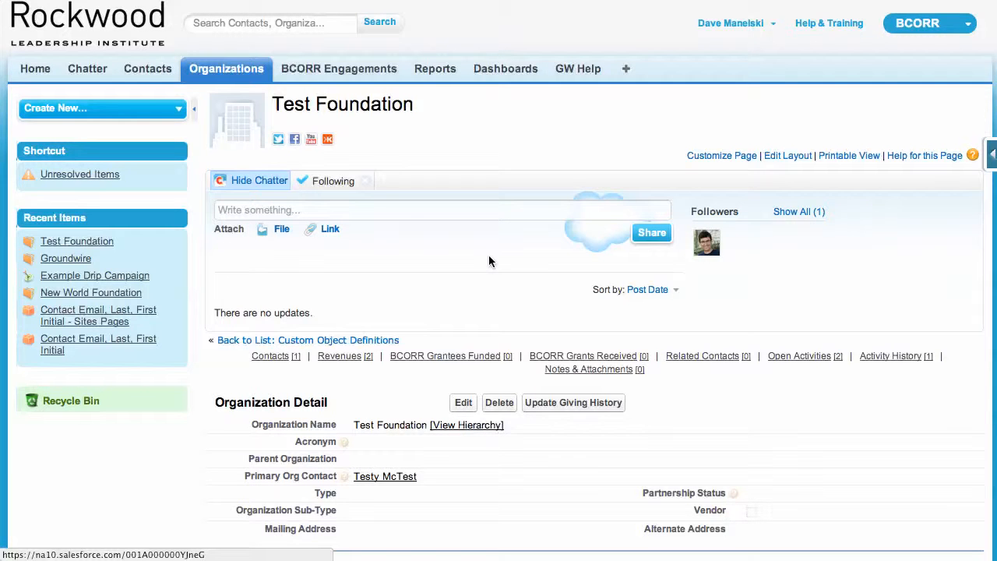
Review Test Foundation's giving history, BCORR funder information, revenues and BCORR related lists.
scroll(489, 260, "down", 3)
scroll(489, 260, "up", 2)
scroll(489, 256, "down", 8)
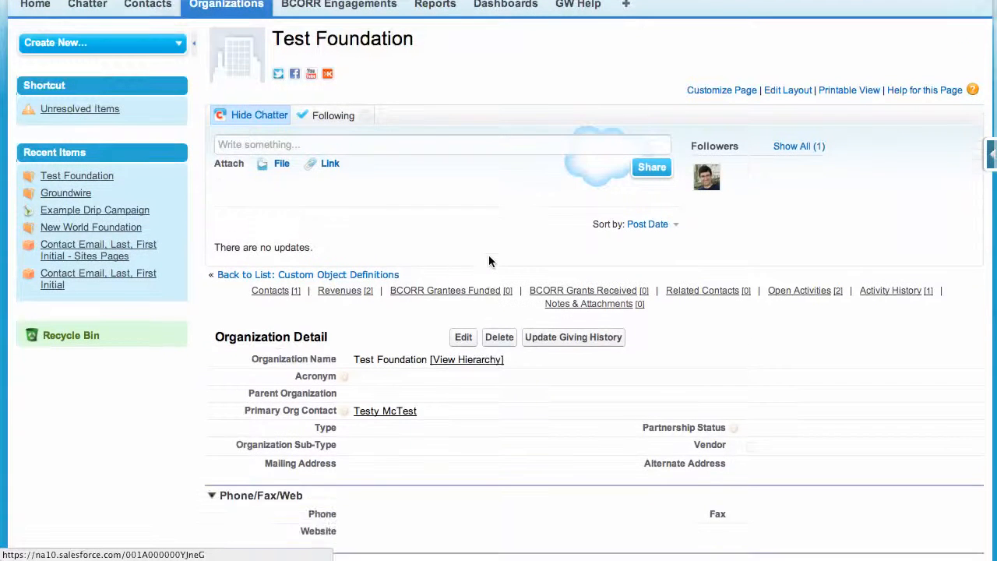
scroll(488, 261, "down", 18)
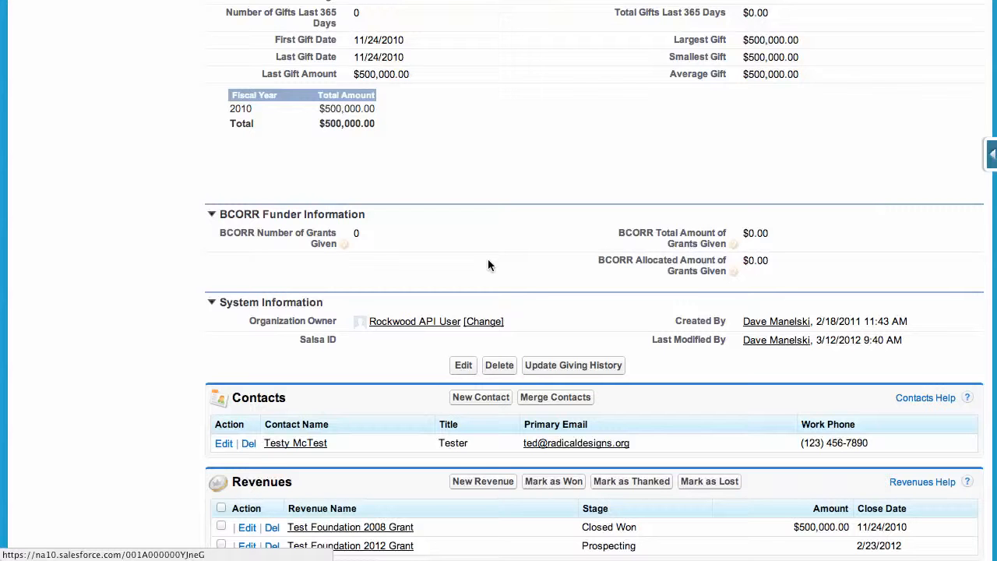
scroll(489, 263, "down", 1)
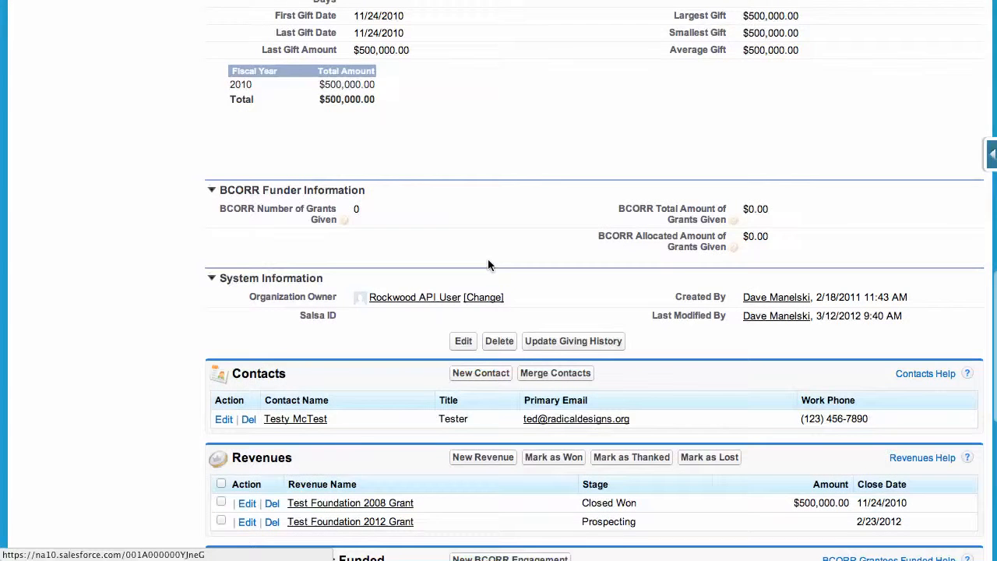
scroll(488, 263, "down", 5)
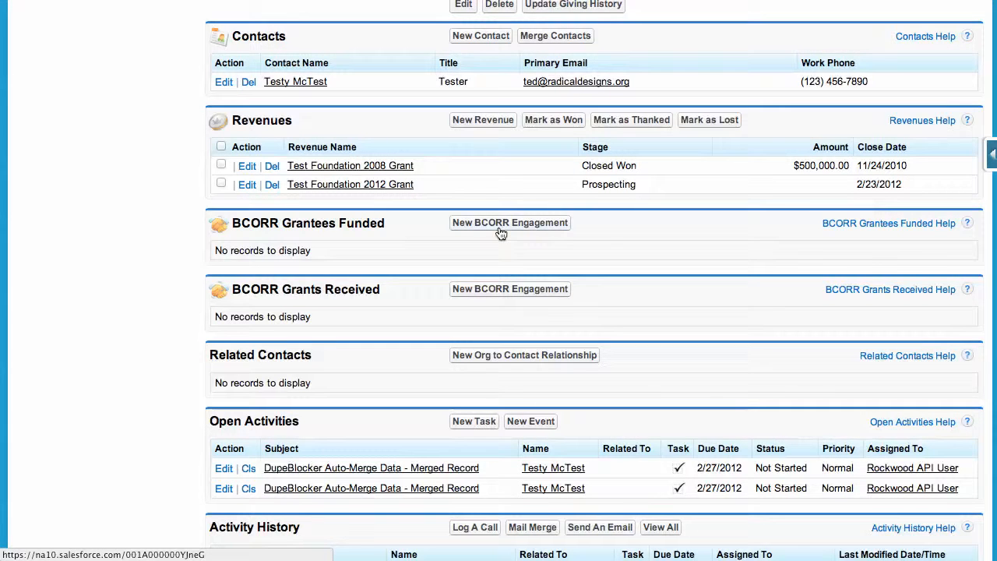
scroll(501, 233, "up", 10)
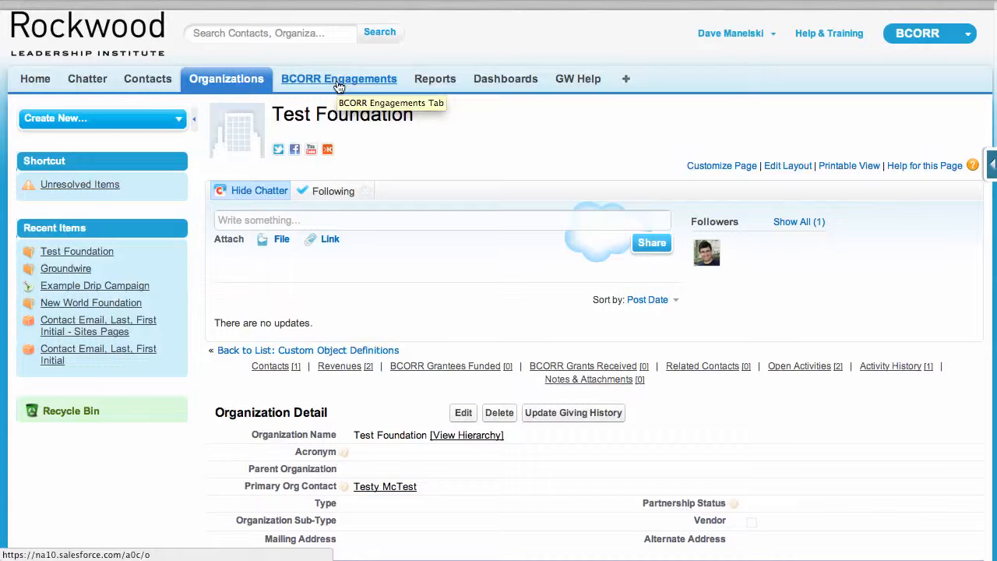
Start a new BCORR engagement under Test Foundation's BCORR Grantees Funded and name it "Groundwire Capacity Building Grant 2012".
scroll(337, 84, "down", 15)
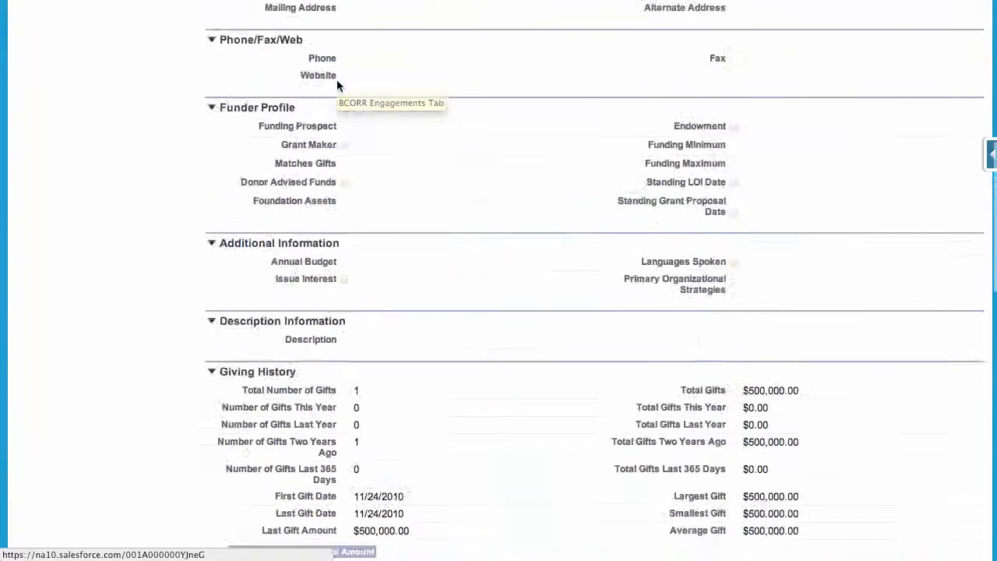
scroll(337, 84, "down", 5)
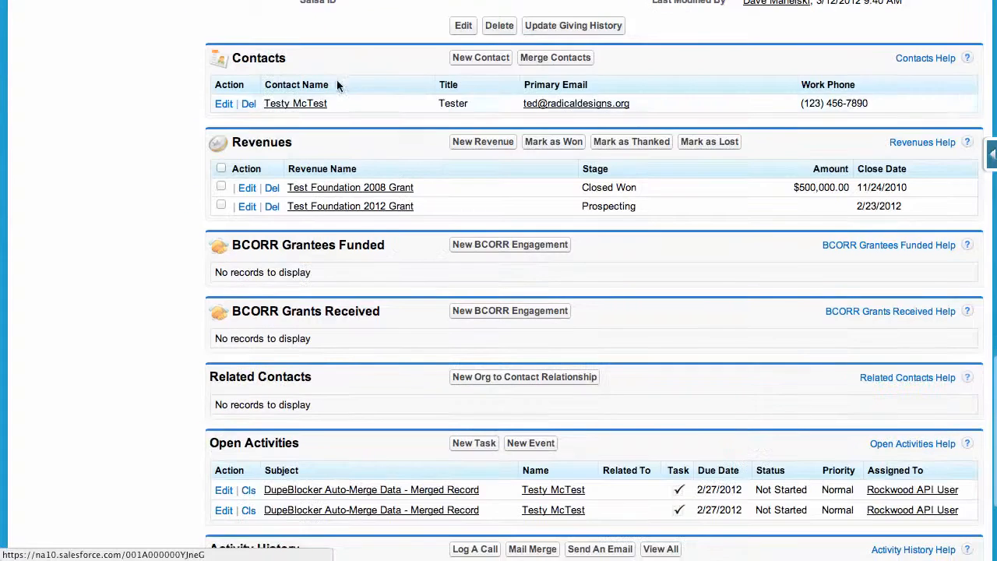
left_click(504, 245)
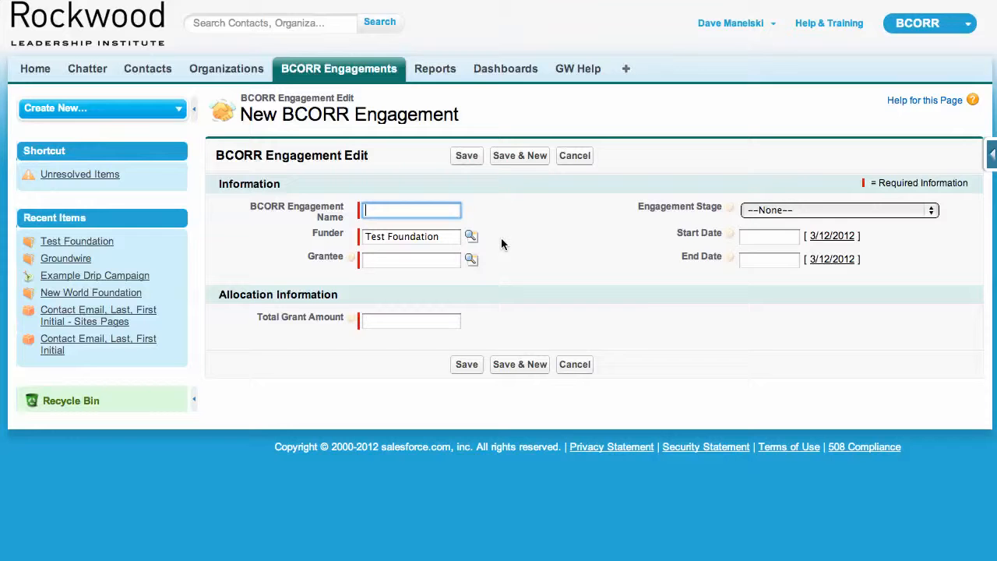
type("Groundwire Capaci")
type("ty Builg")
type(" Grant 2012")
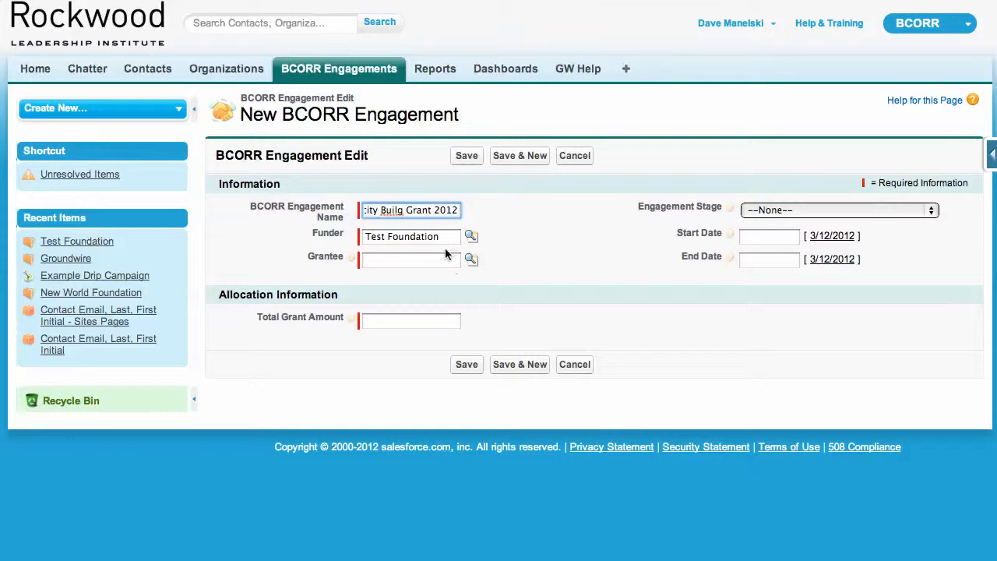
left_click(398, 209)
type("din")
Set the engagement stage to Facilitate Funder Learning, with start date 3/12/2012 and end date 3/12/2014.
left_click(810, 211)
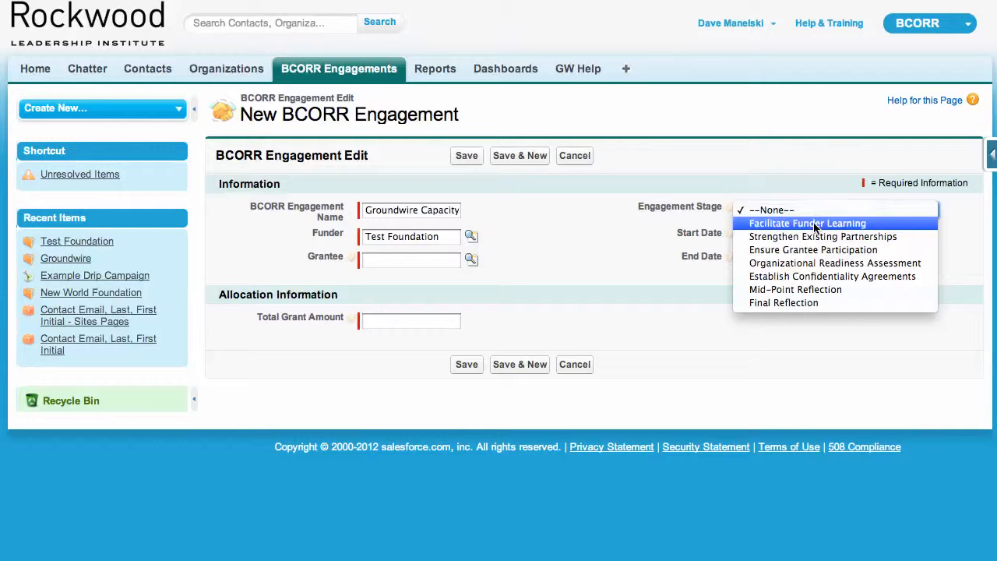
left_click(814, 224)
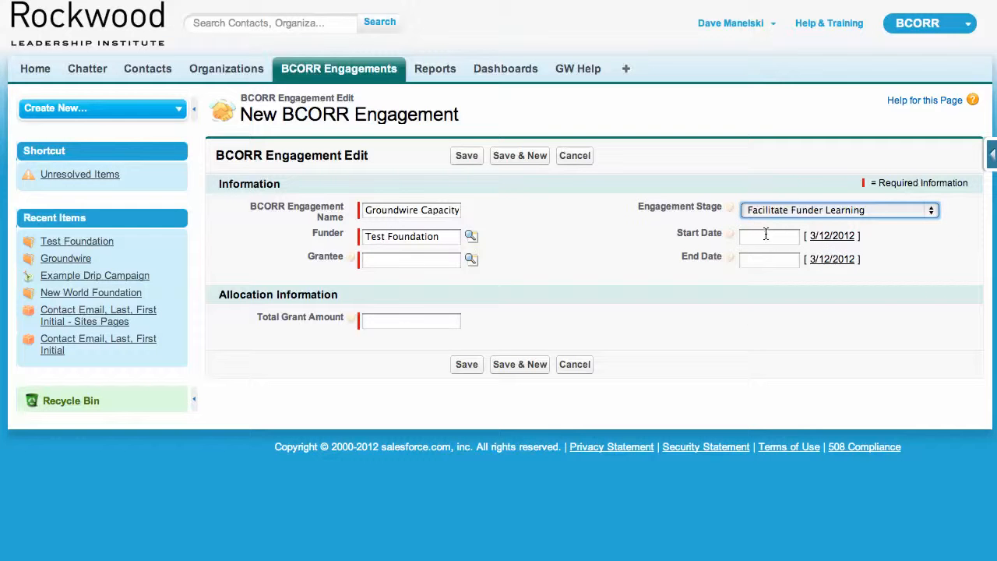
left_click(818, 237)
left_click(832, 260)
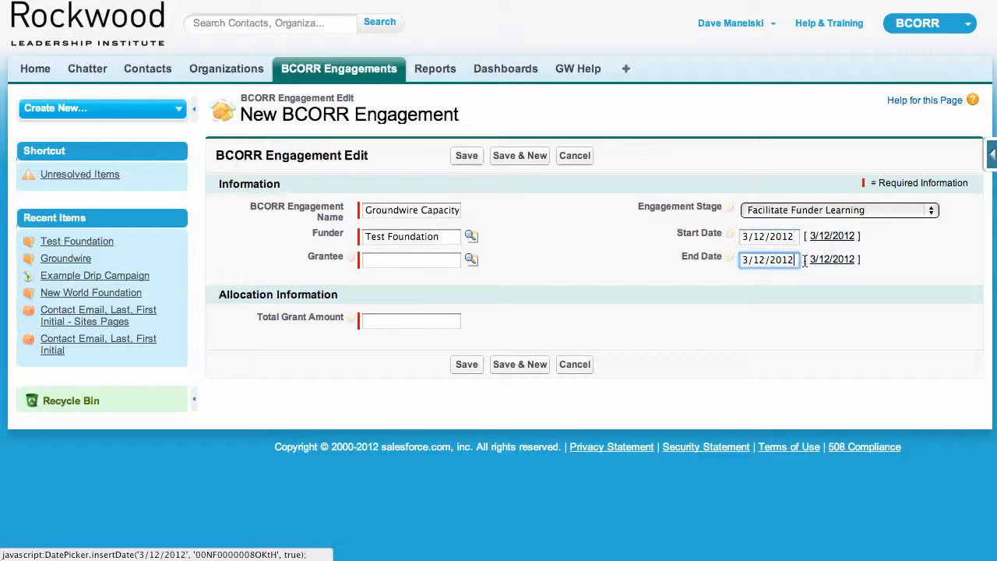
key("BackSpace")
type("4")
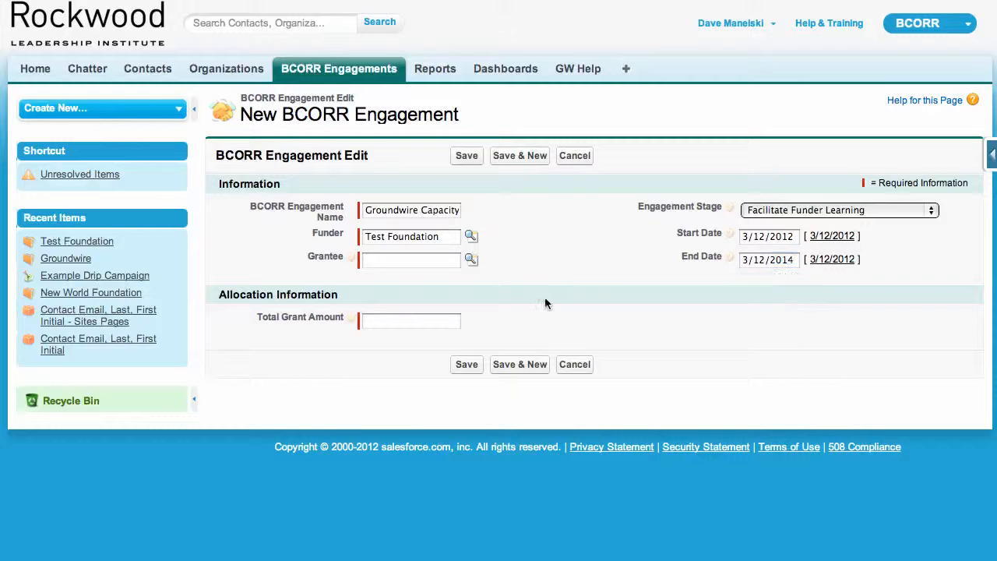
Enter a total grant amount of 2000000 and Groundwire as grantee, and save the engagement.
left_click(381, 319)
type("200")
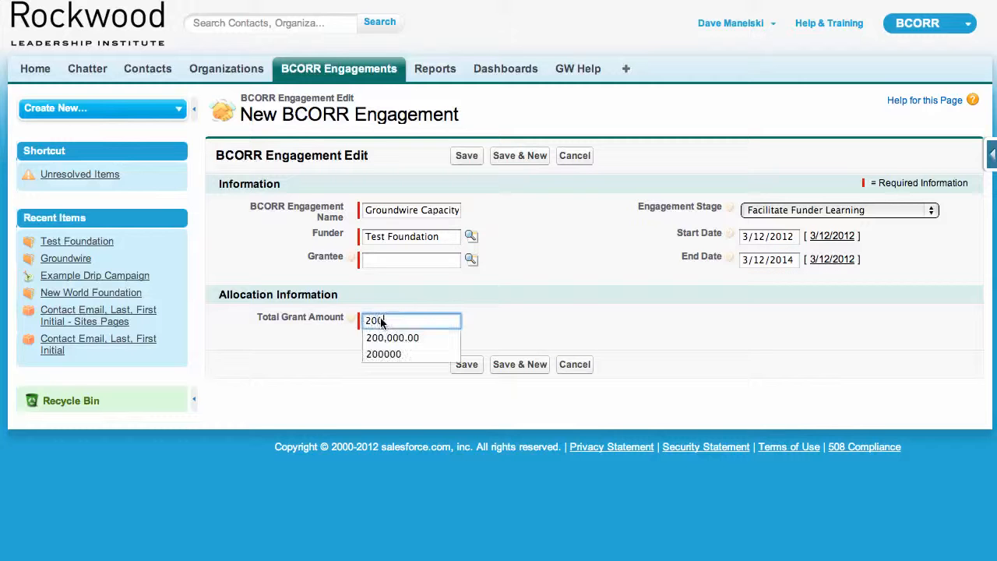
type("0000")
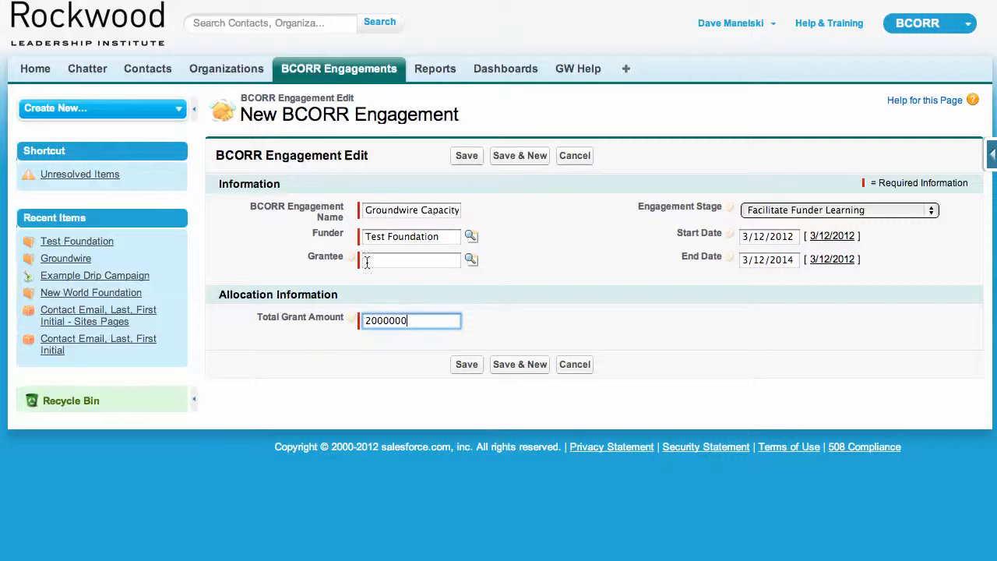
left_click(383, 272)
left_click(383, 265)
type("Groundw")
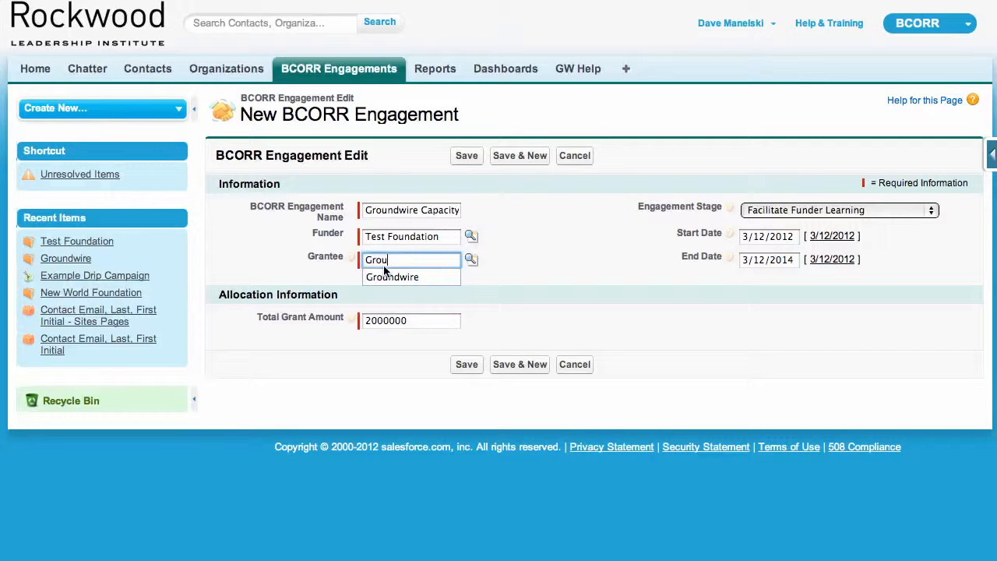
left_click(385, 274)
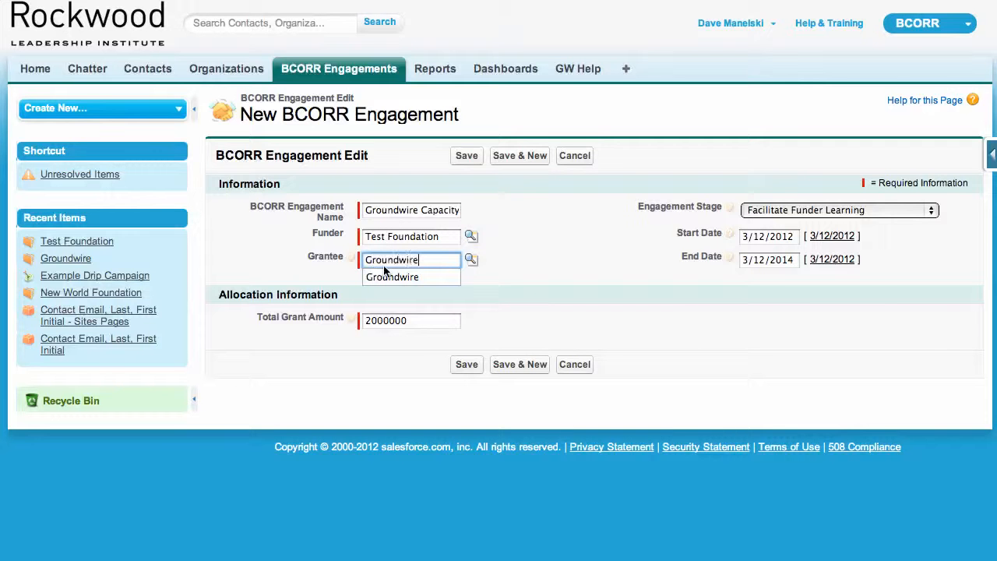
left_click(470, 156)
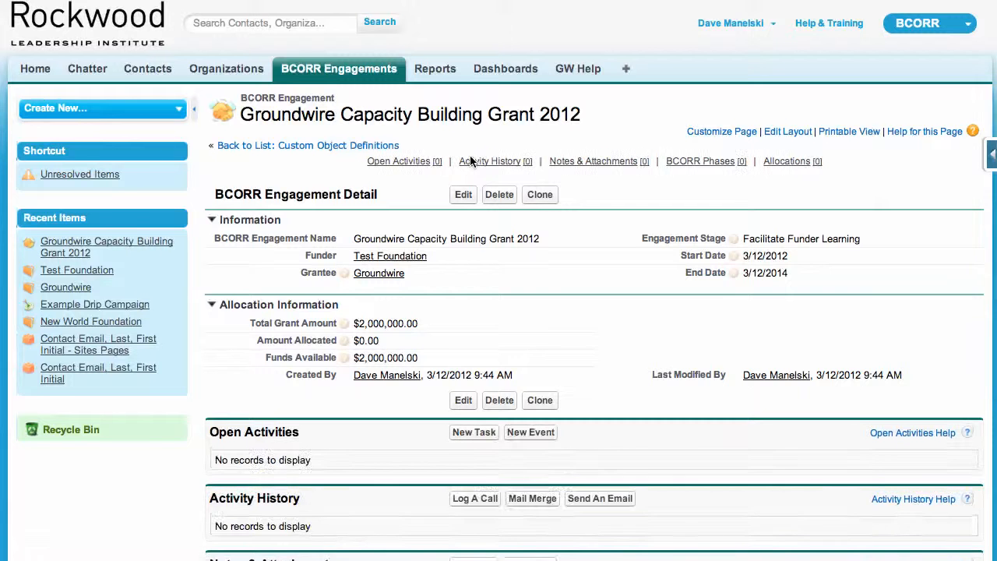
Open the engagement's funder, Test Foundation, and check its BCORR Grantees Funded list and BCORR funder information.
scroll(471, 158, "down", 1)
mouse_move(392, 247)
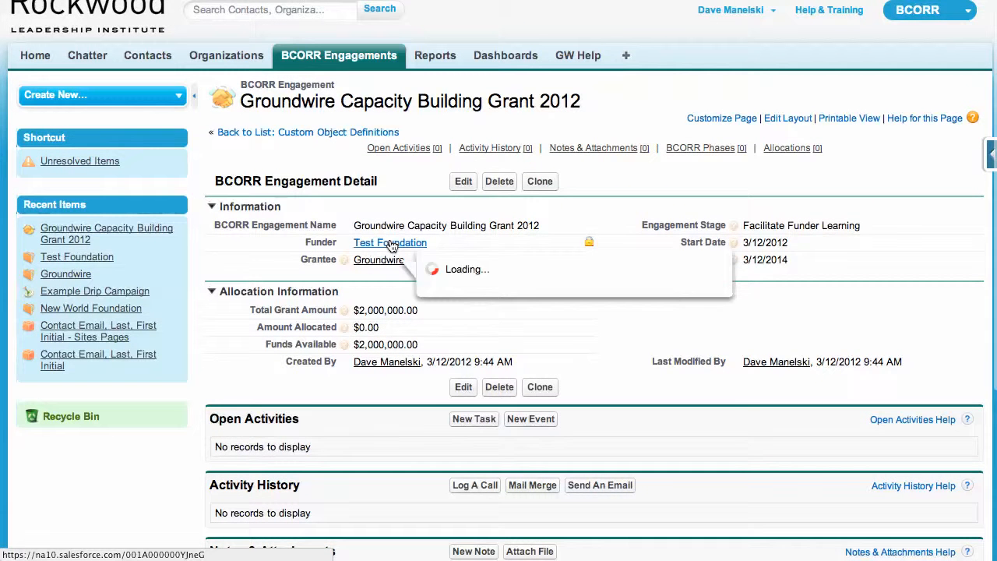
left_click(392, 246)
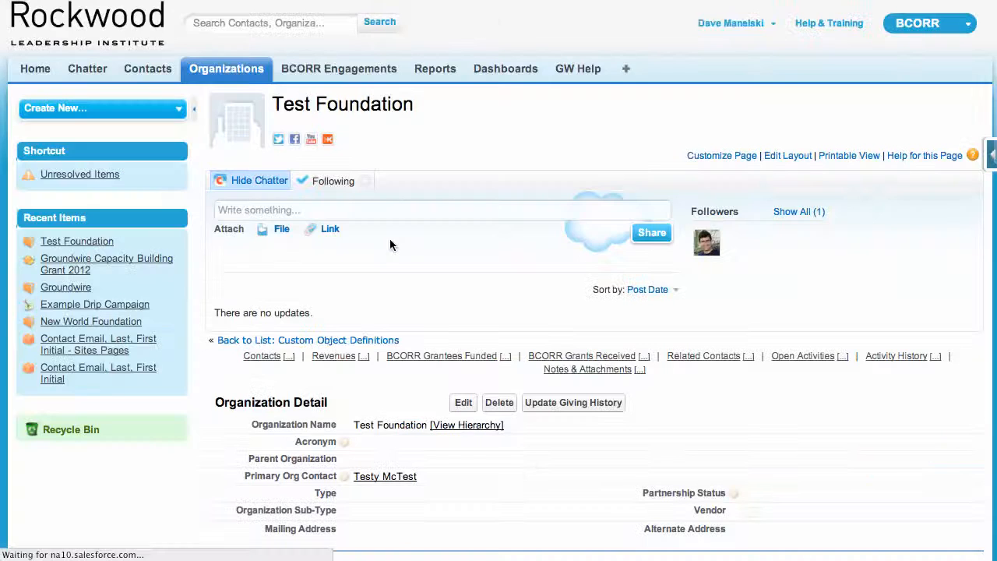
scroll(500, 296, "down", 15)
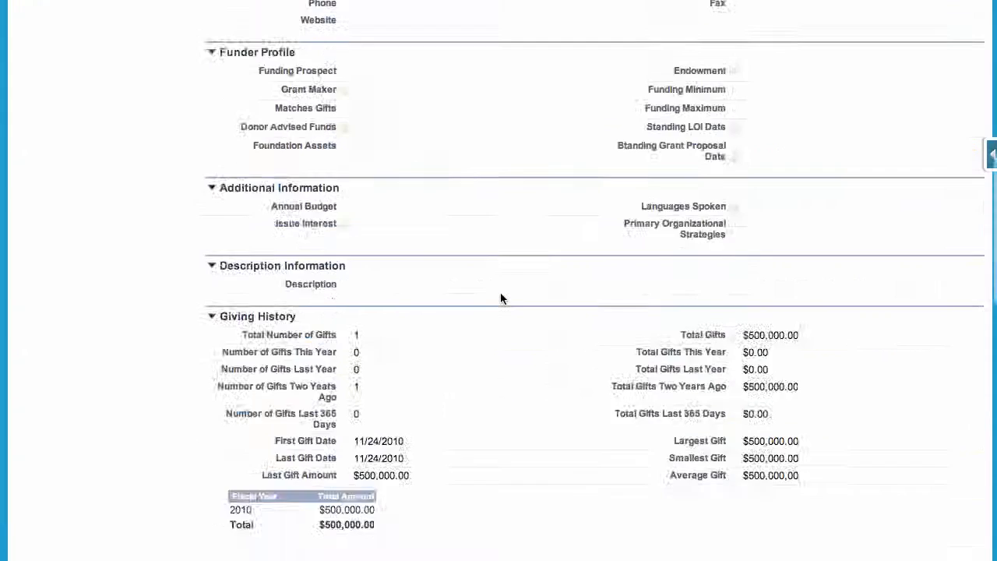
scroll(500, 292, "down", 4)
scroll(500, 292, "up", 1)
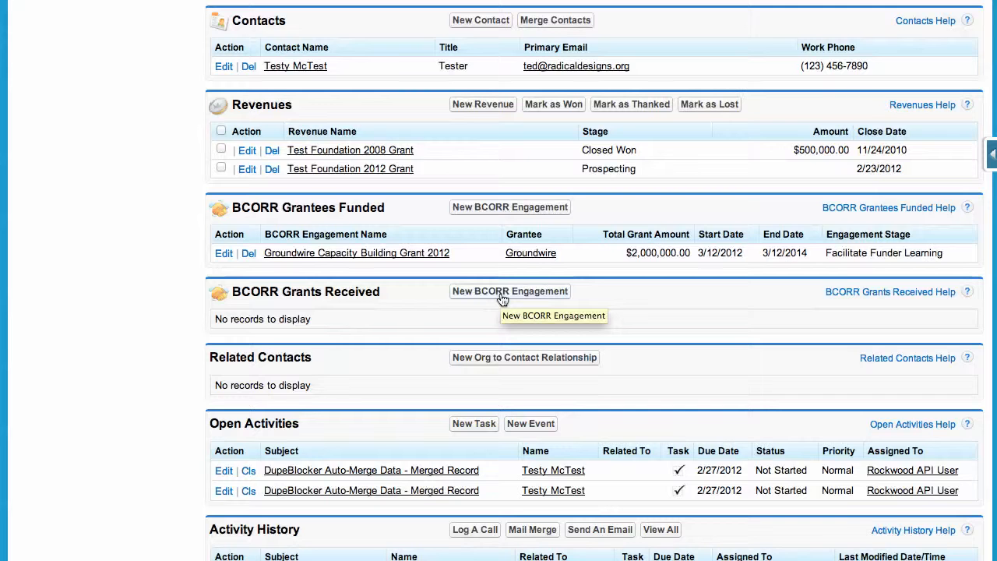
scroll(503, 299, "up", 4)
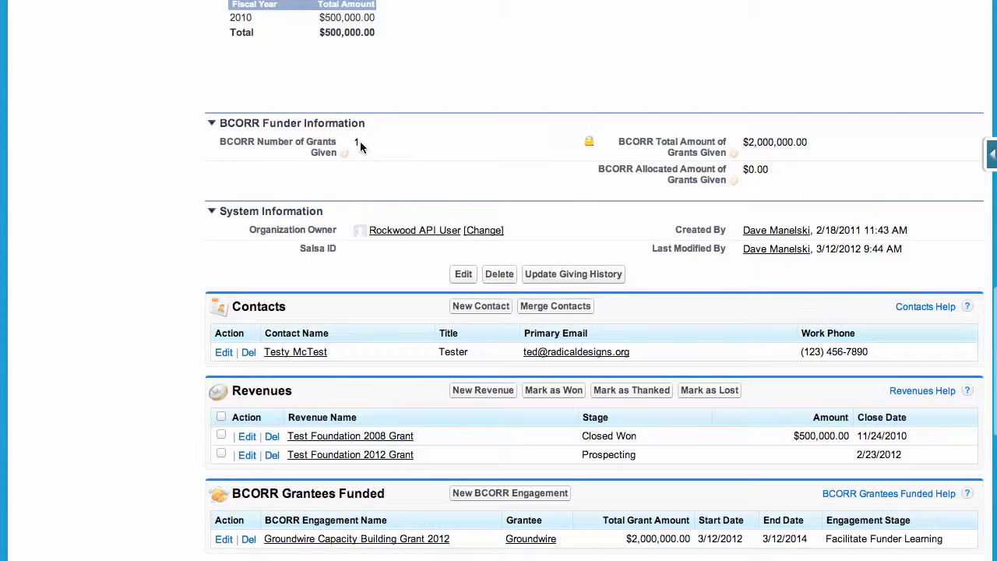
left_click_drag(811, 142, 744, 171)
scroll(744, 172, "down", 5)
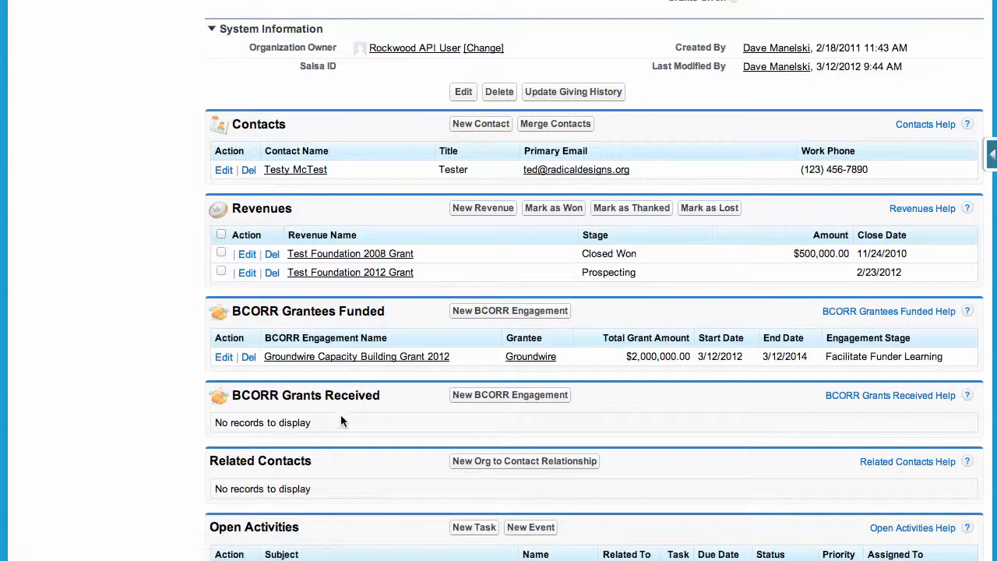
Open the Groundwire Capacity Building Grant 2012 engagement and review its allocation information and related lists.
left_click(378, 355)
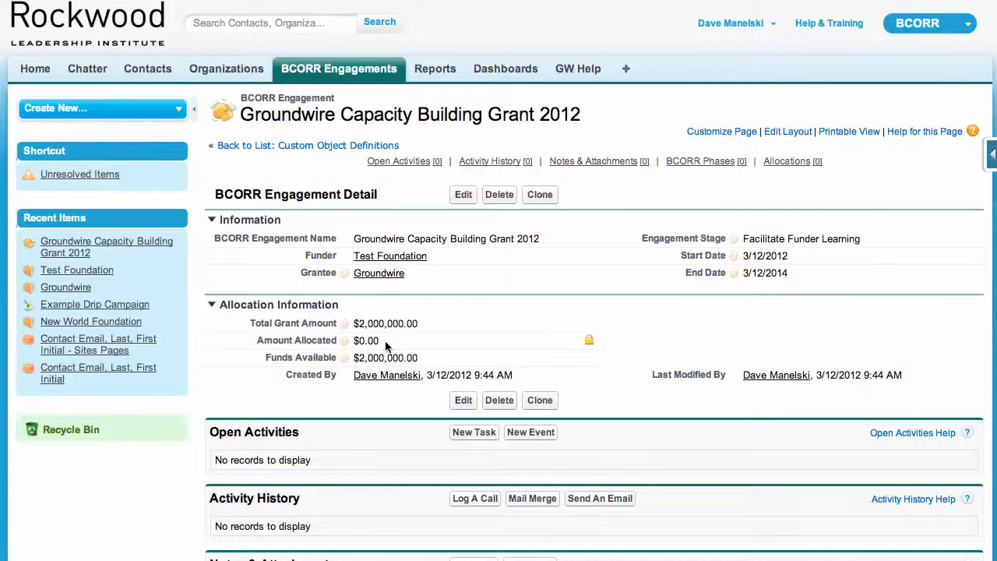
scroll(385, 341, "down", 5)
scroll(385, 341, "up", 2)
scroll(385, 340, "down", 2)
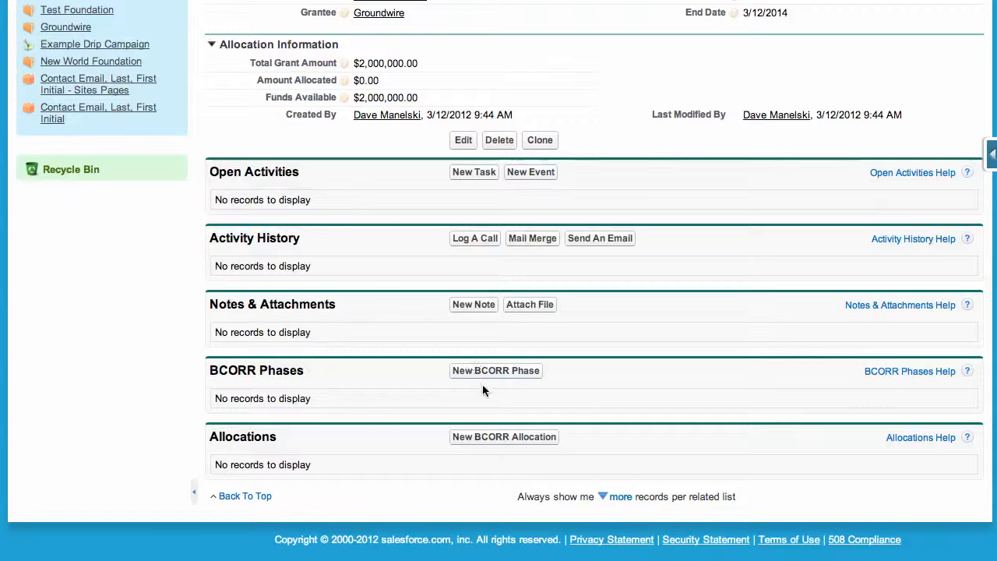
Start a new BCORR allocation for the engagement and set its allocation date to 7/31/2012.
left_click(502, 440)
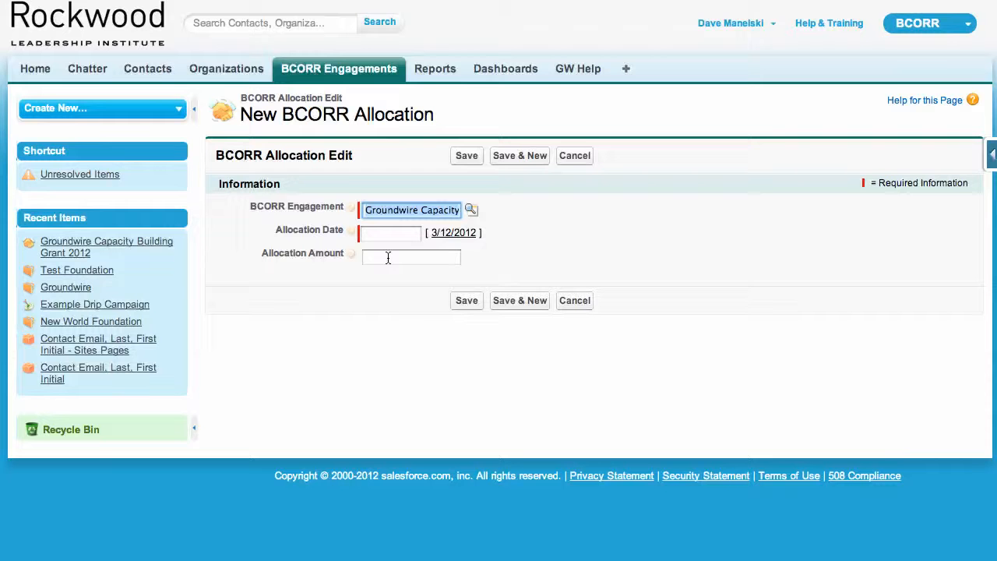
left_click(385, 233)
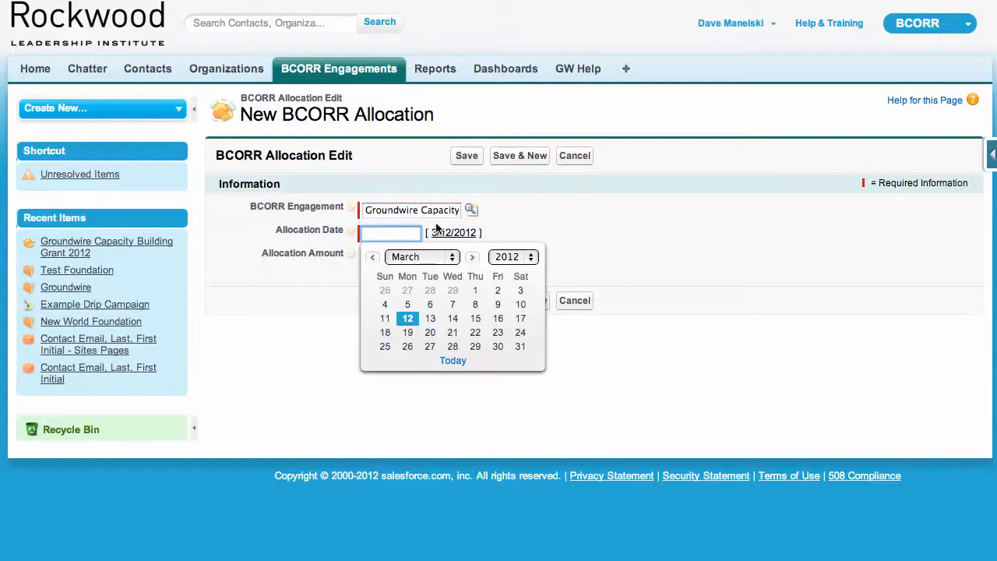
left_click(472, 257)
left_click(472, 257)
left_click(472, 257)
left_click(472, 257)
left_click(472, 257)
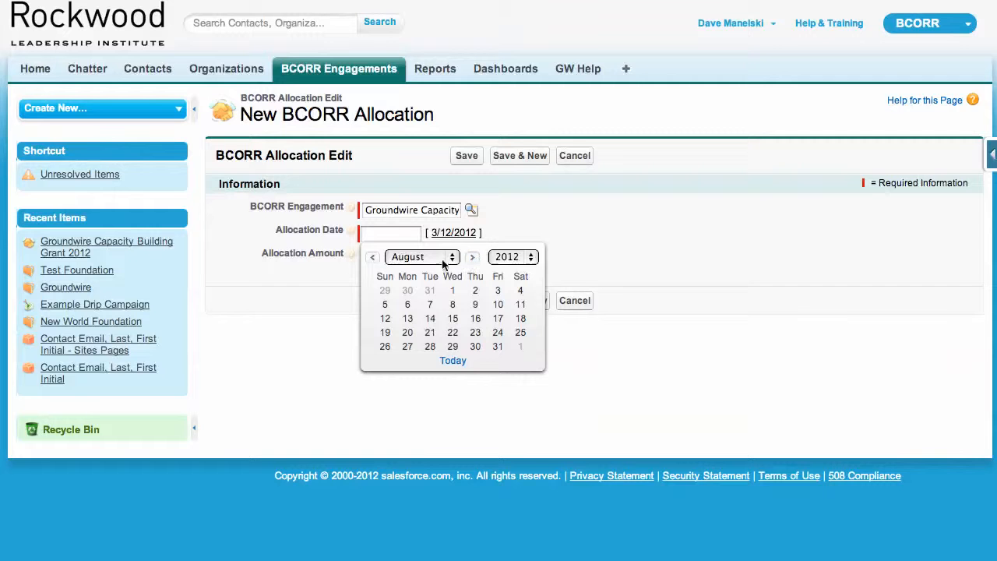
left_click(373, 257)
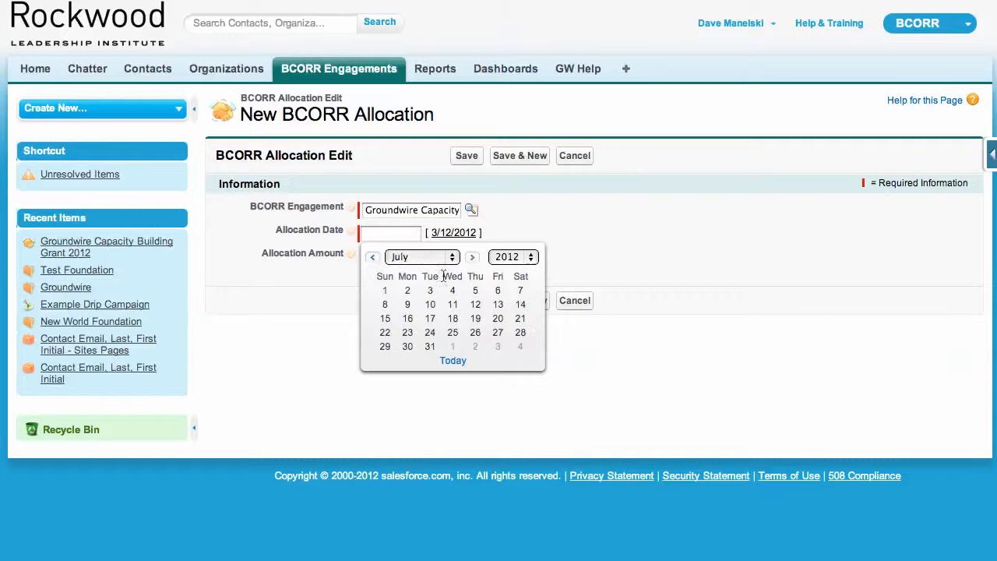
left_click(430, 346)
Set the allocation amount to 20000, save the allocation and return to its parent engagement.
left_click(377, 256)
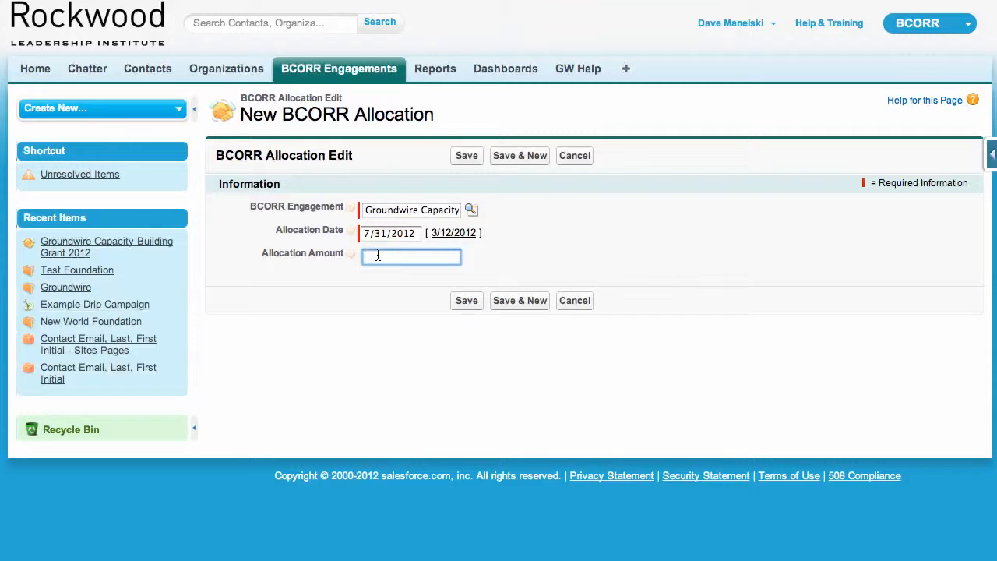
type("20000")
left_click(476, 299)
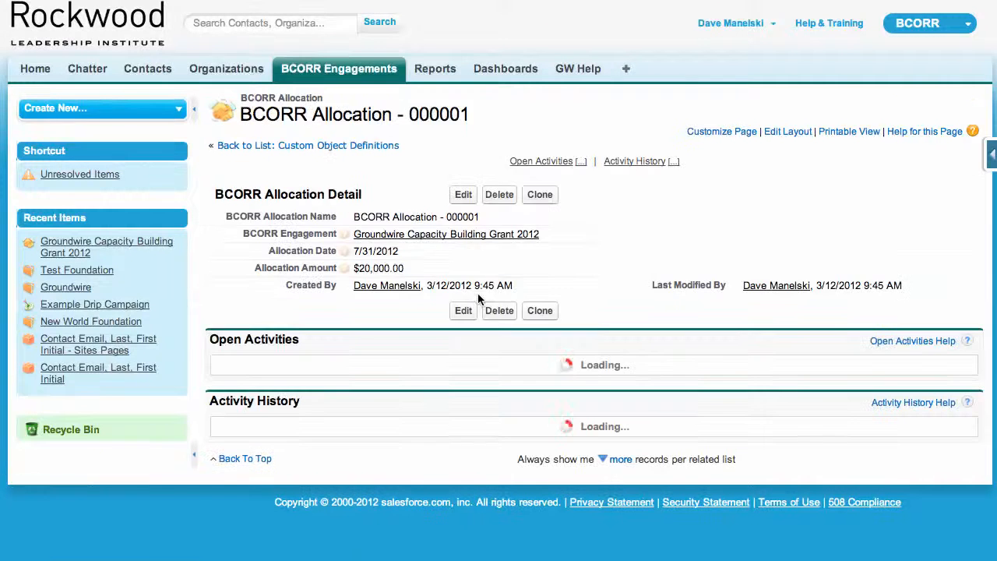
left_click(433, 235)
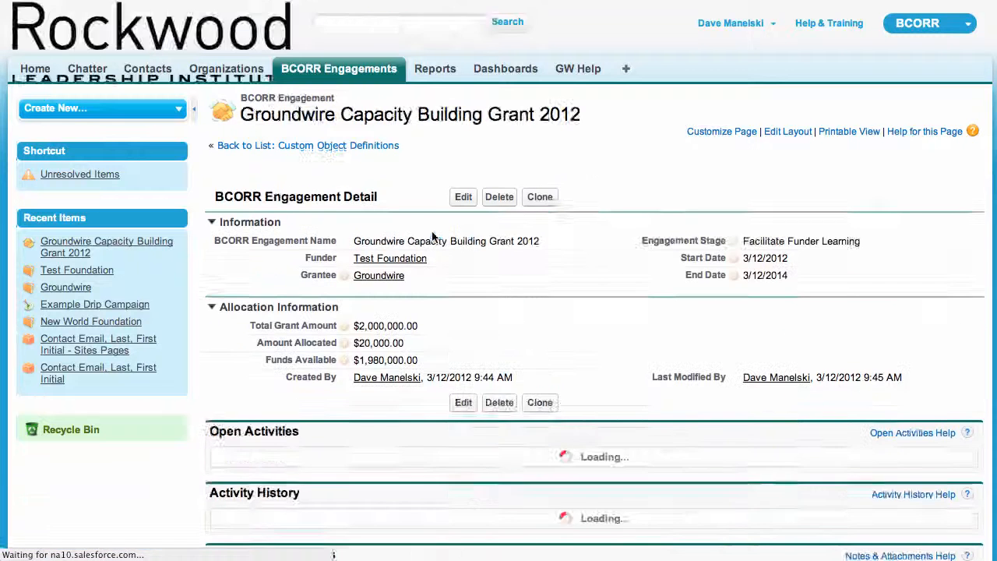
Start a new BCORR phase for the Groundwire Capacity Building Grant 2012 engagement and review the available phase stages without choosing one.
scroll(434, 240, "down", 3)
scroll(433, 239, "down", 1)
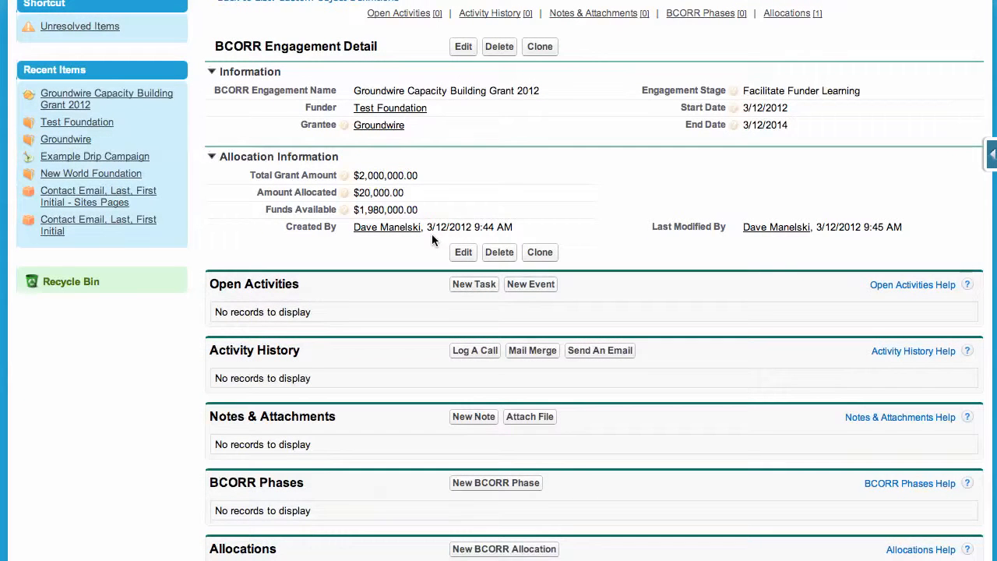
scroll(433, 214, "down", 4)
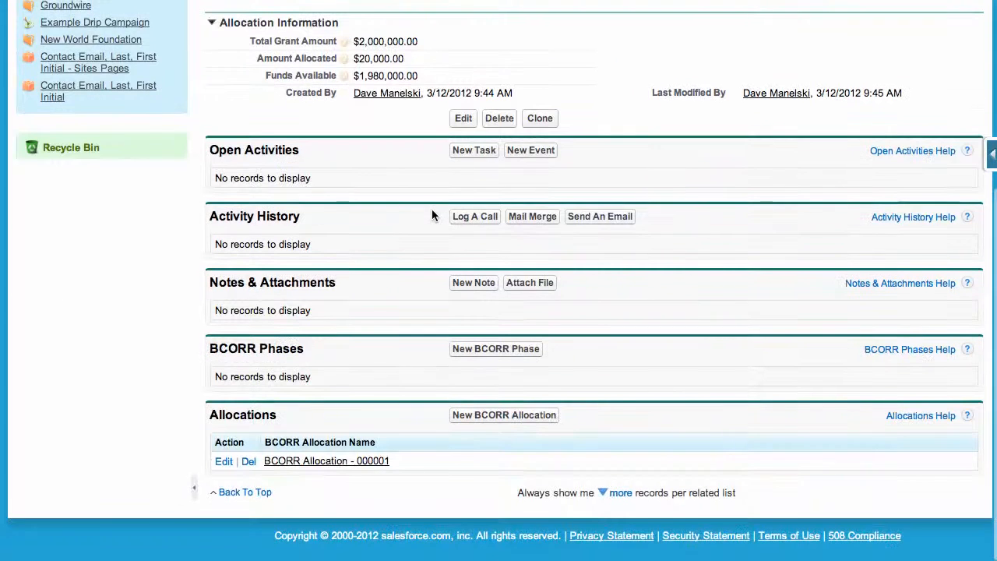
scroll(432, 234, "up", 2)
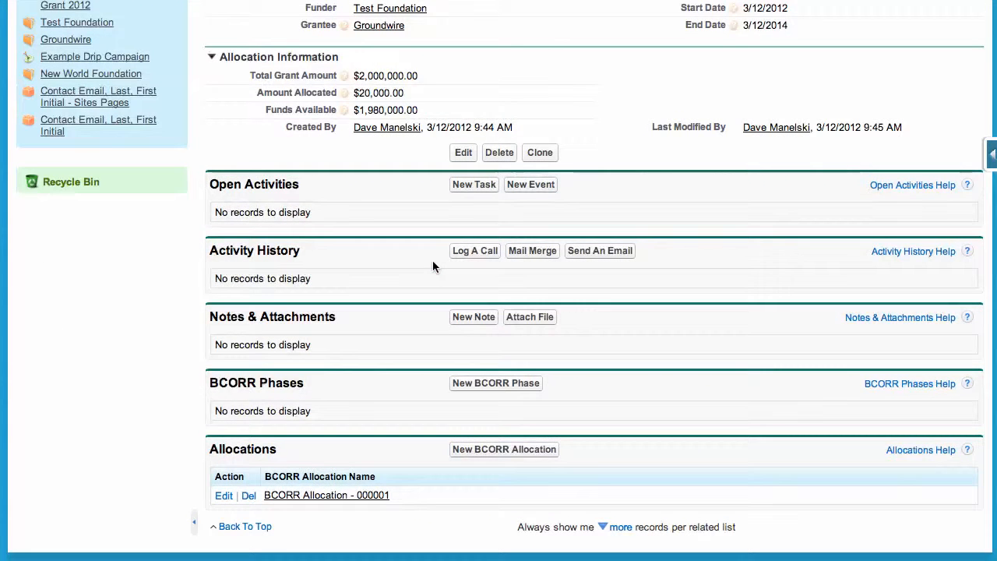
left_click(487, 386)
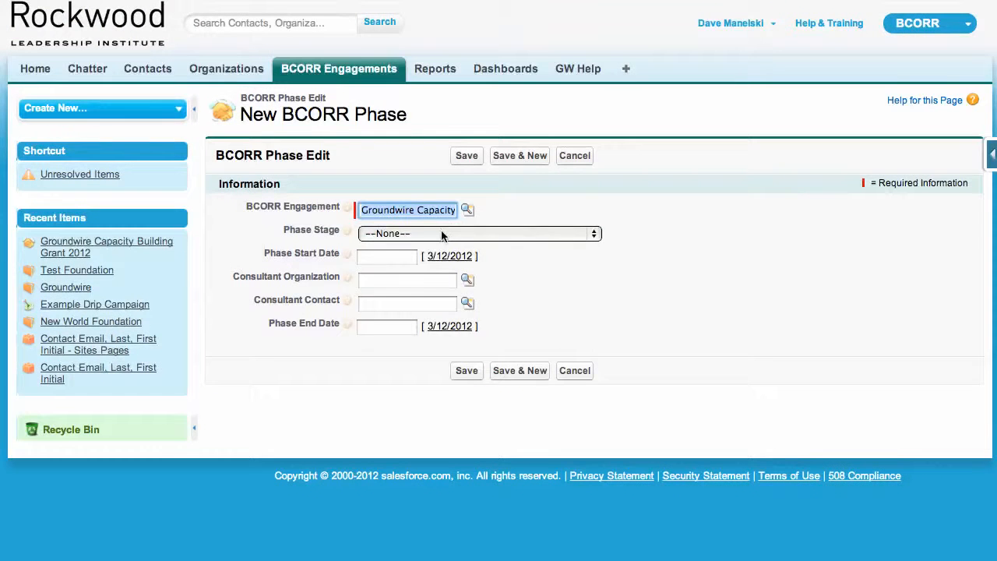
left_click(442, 233)
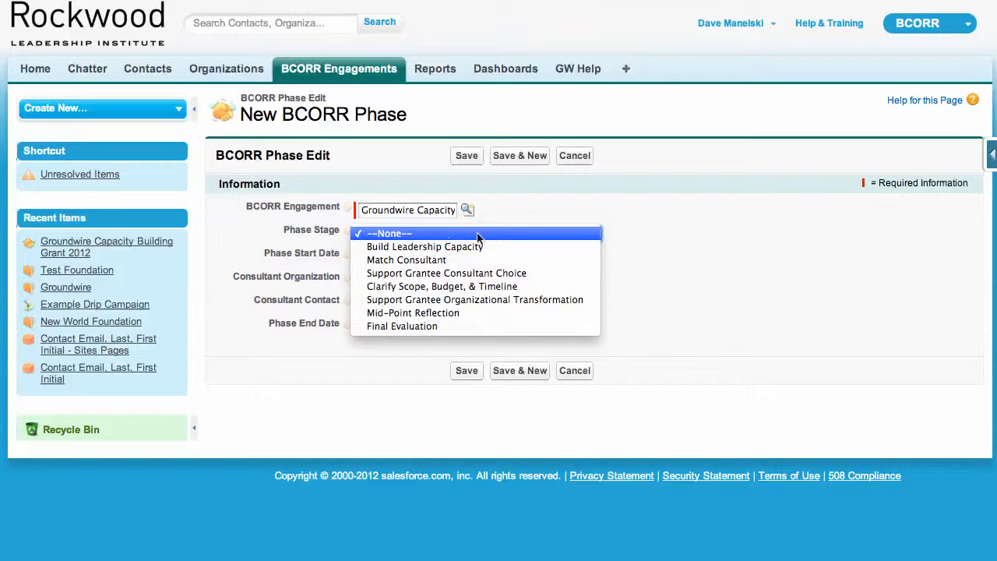
left_click(691, 252)
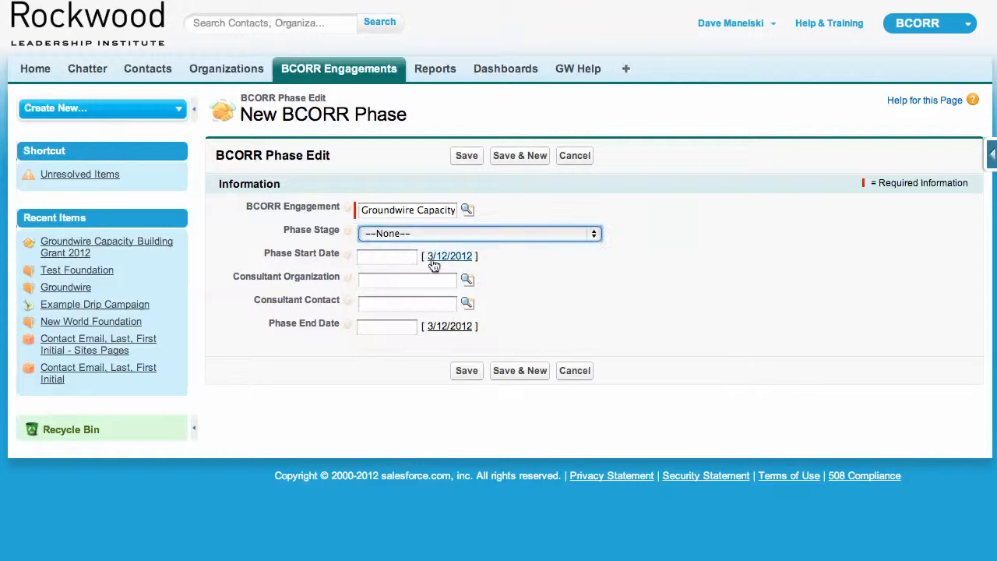